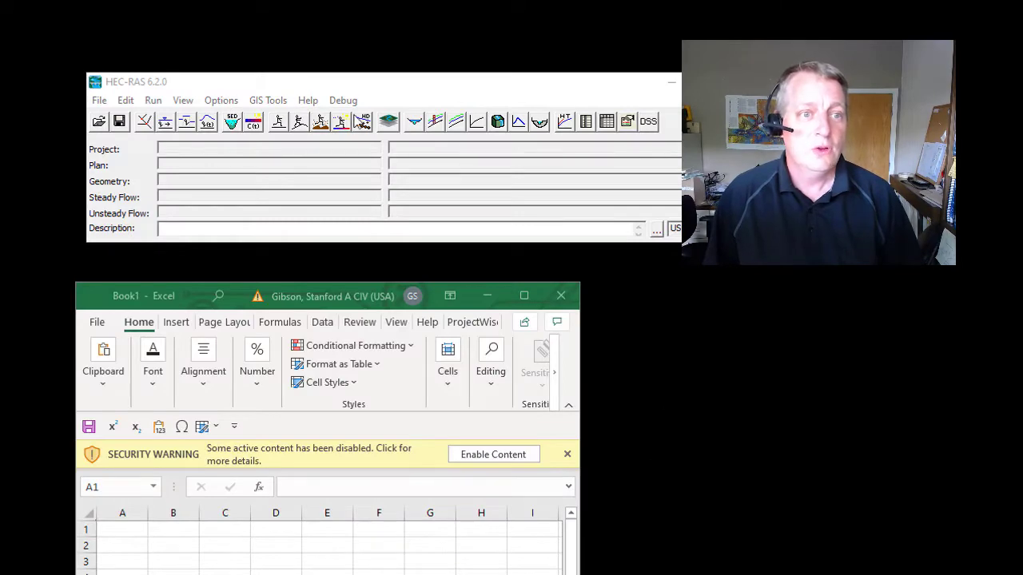
# - Open the Hydraulic Design tools and list the available design types
pyautogui.click(362, 124)
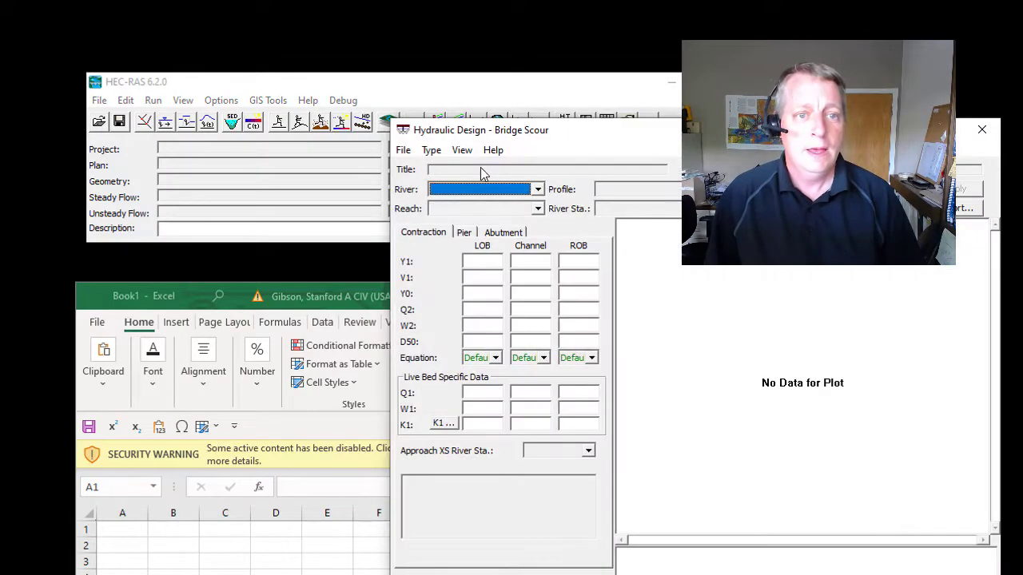
pyautogui.click(432, 150)
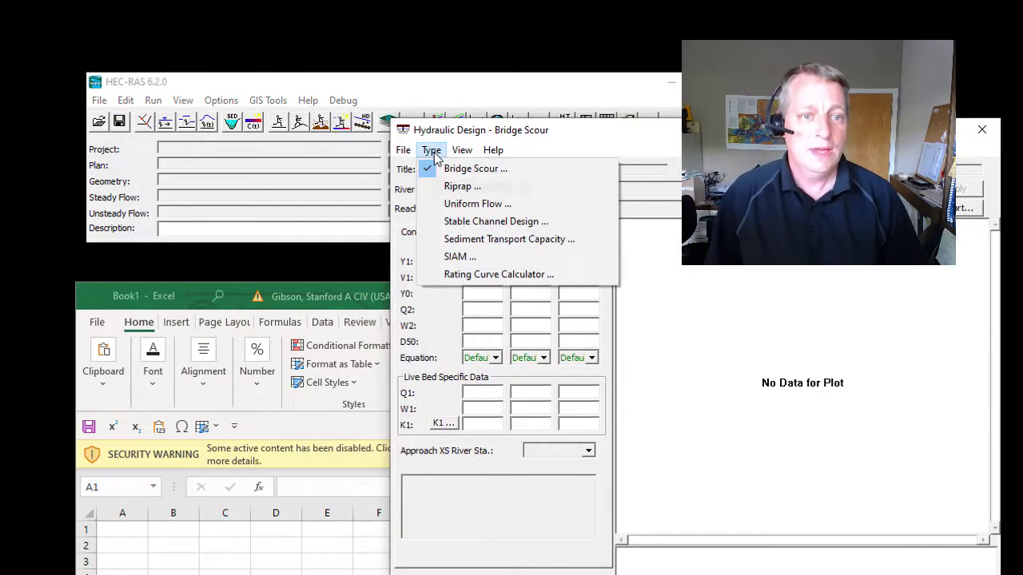
# - Switch to the Rating Curve Calculator, maximize it, and review the File > Import sources
pyautogui.click(454, 275)
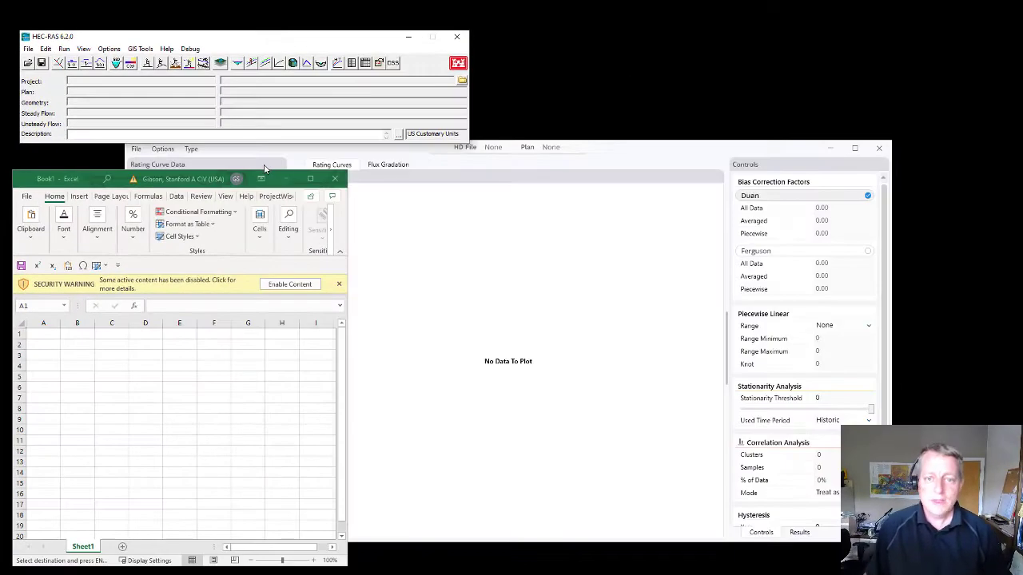
pyautogui.moveTo(676, 150); pyautogui.dragTo(569, 44)
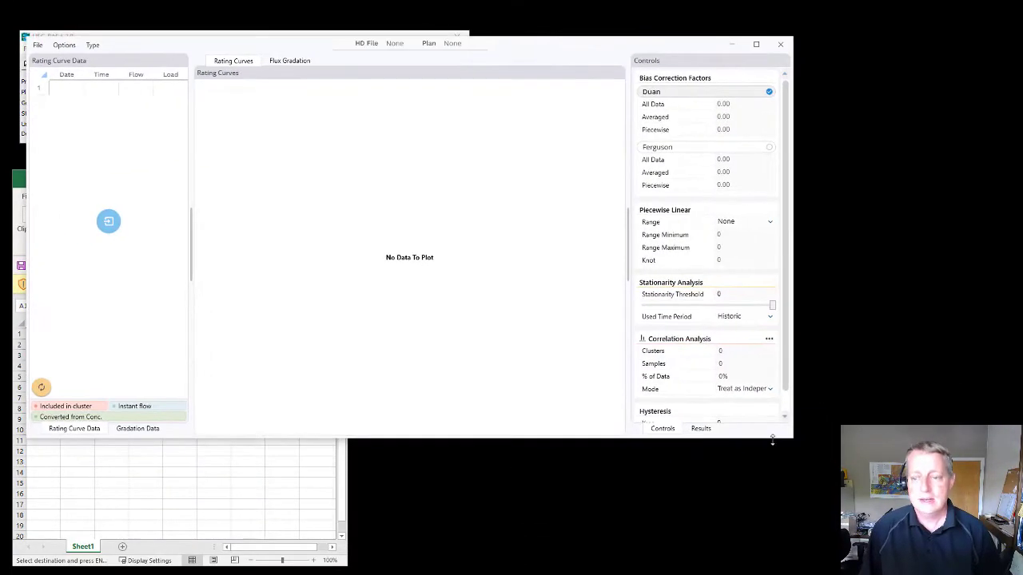
pyautogui.click(758, 48)
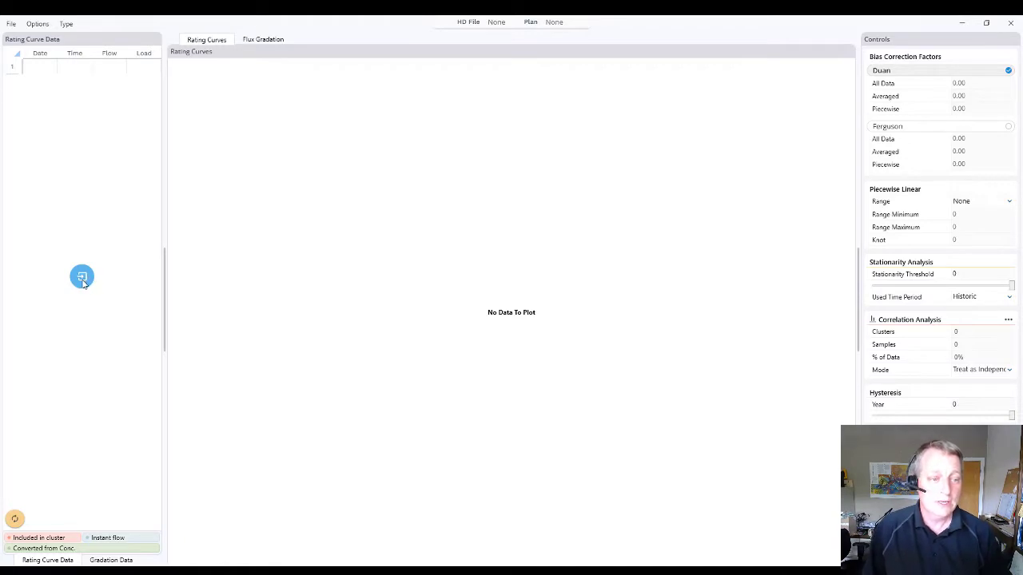
pyautogui.click(11, 23)
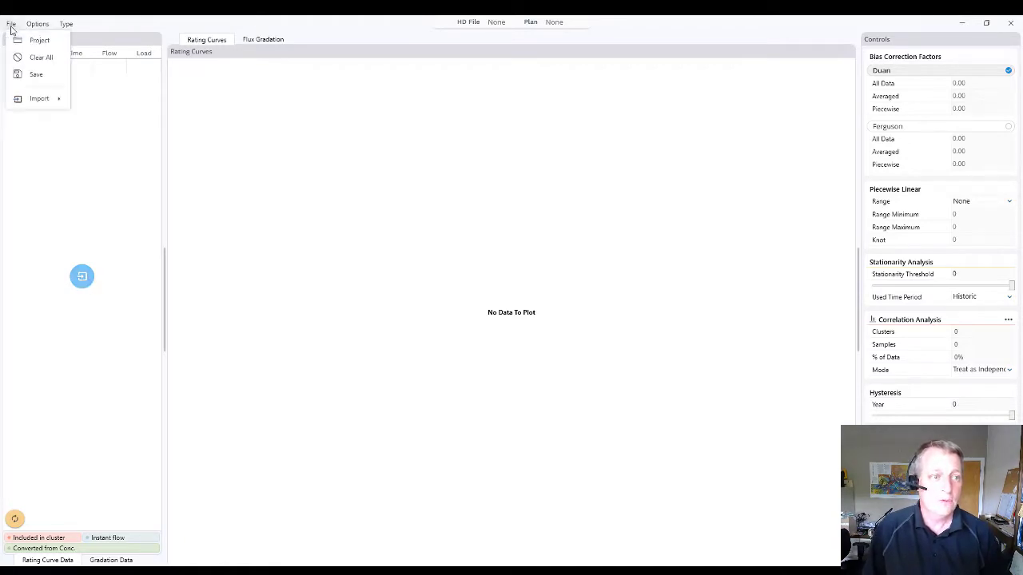
pyautogui.moveTo(24, 102)
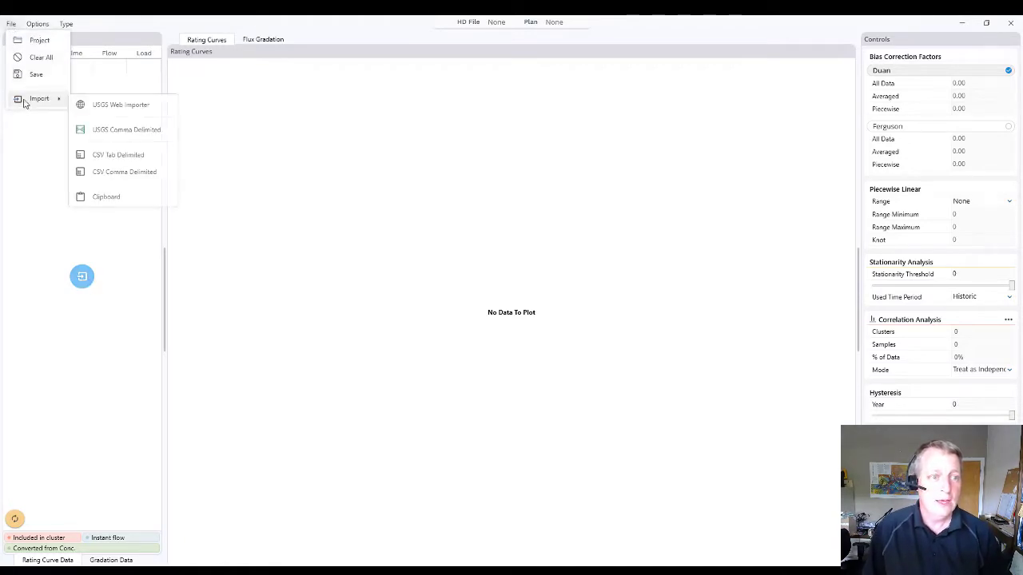
# - In the USGS Web Importer, search California stations for 'Eel'
pyautogui.click(111, 105)
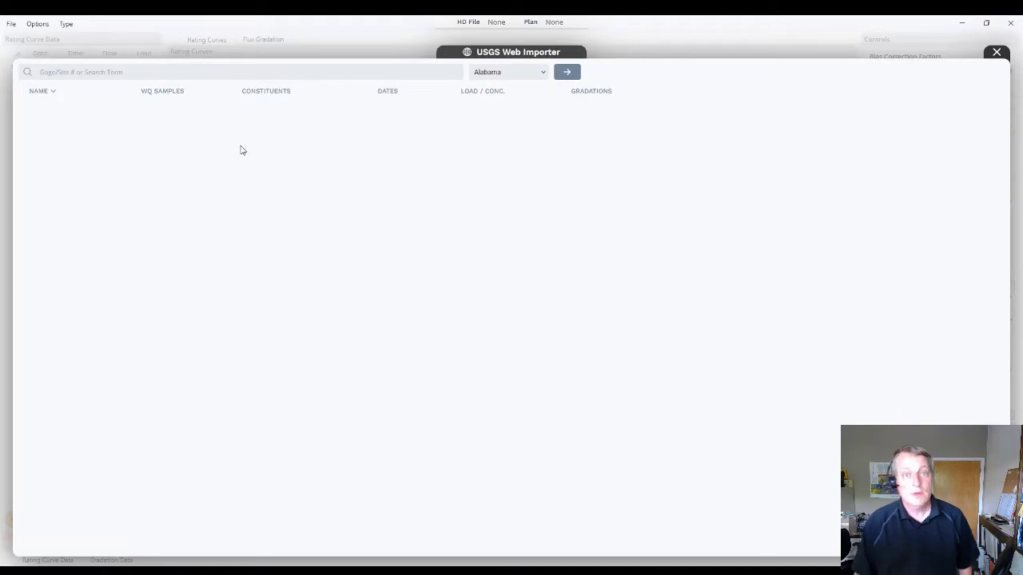
pyautogui.click(489, 72)
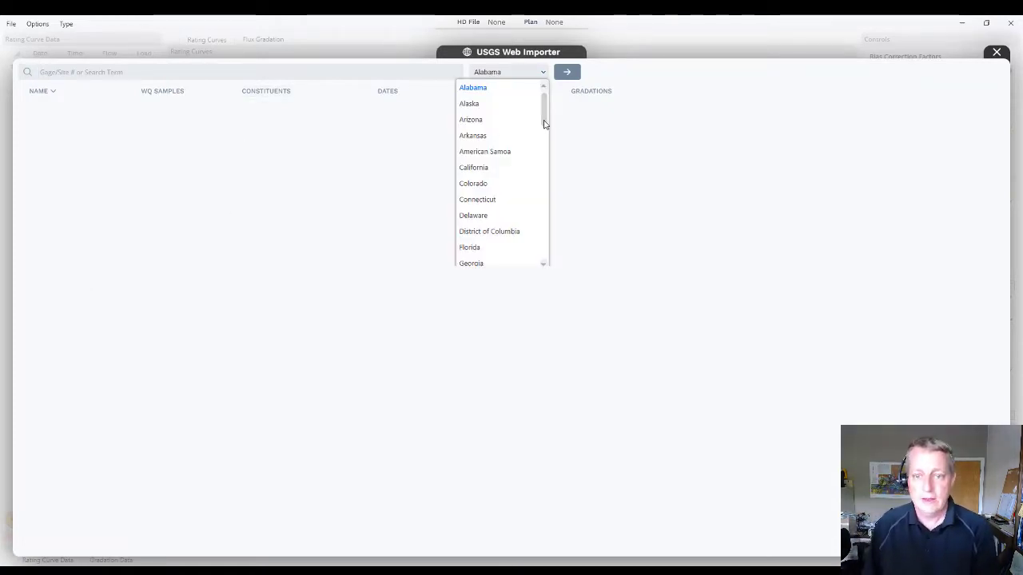
pyautogui.moveTo(544, 133)
pyautogui.mouseDown()
pyautogui.moveTo(543, 155)
pyautogui.moveTo(545, 129)
pyautogui.mouseUp()
pyautogui.scroll(-1, 544, 130)
pyautogui.click(480, 119)
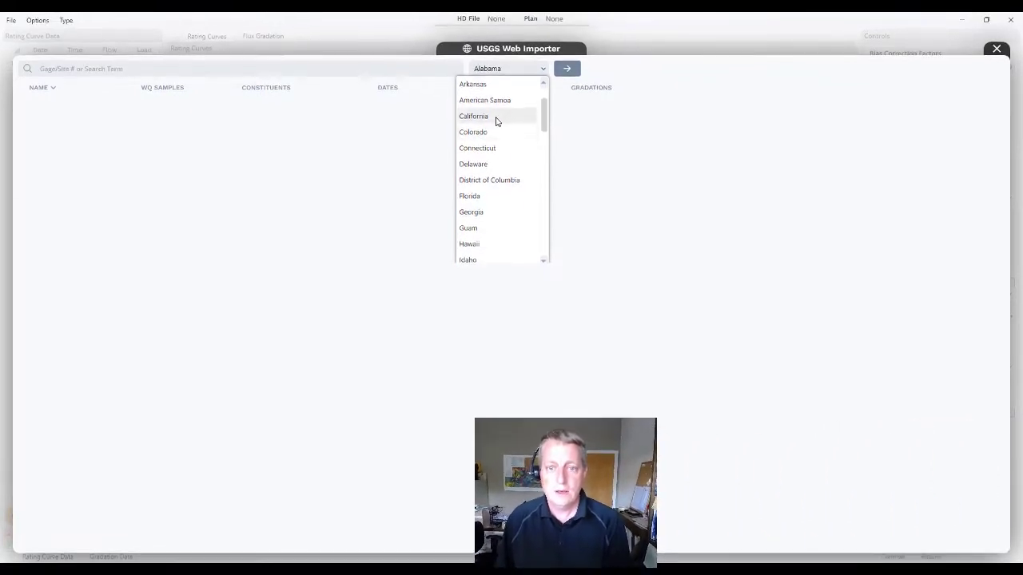
pyautogui.click(218, 70)
pyautogui.write('Eel')
pyautogui.click(570, 64)
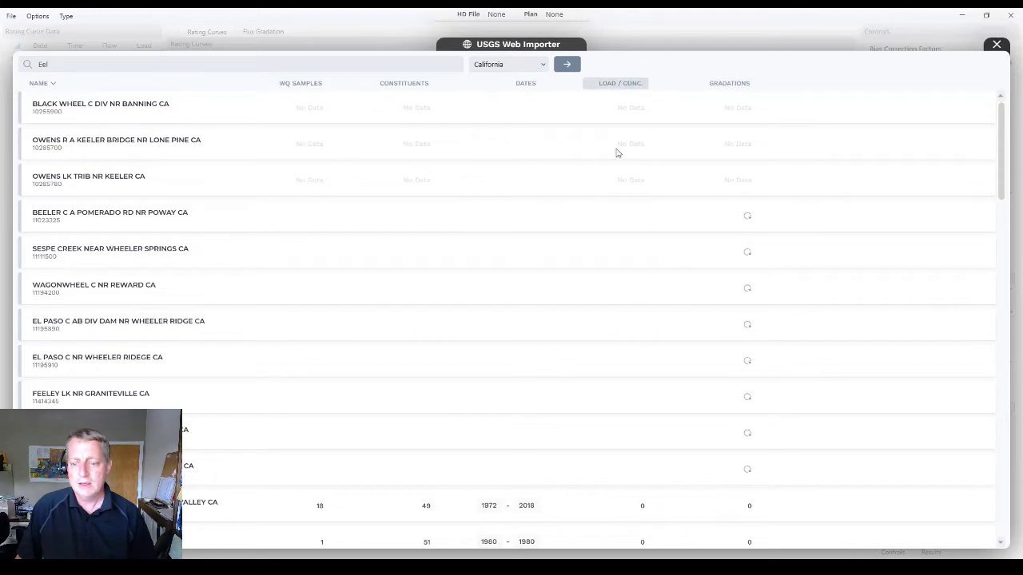
# - Sort by Load / Conc. and import EEL R A FORT SEWARD CA, retrieving missing flows
pyautogui.click(629, 86)
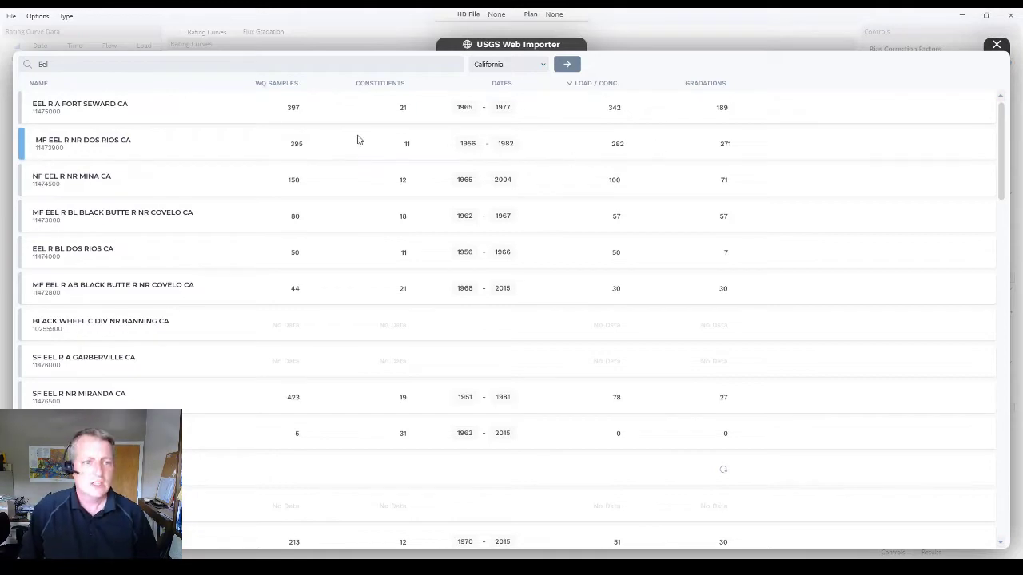
pyautogui.click(163, 110)
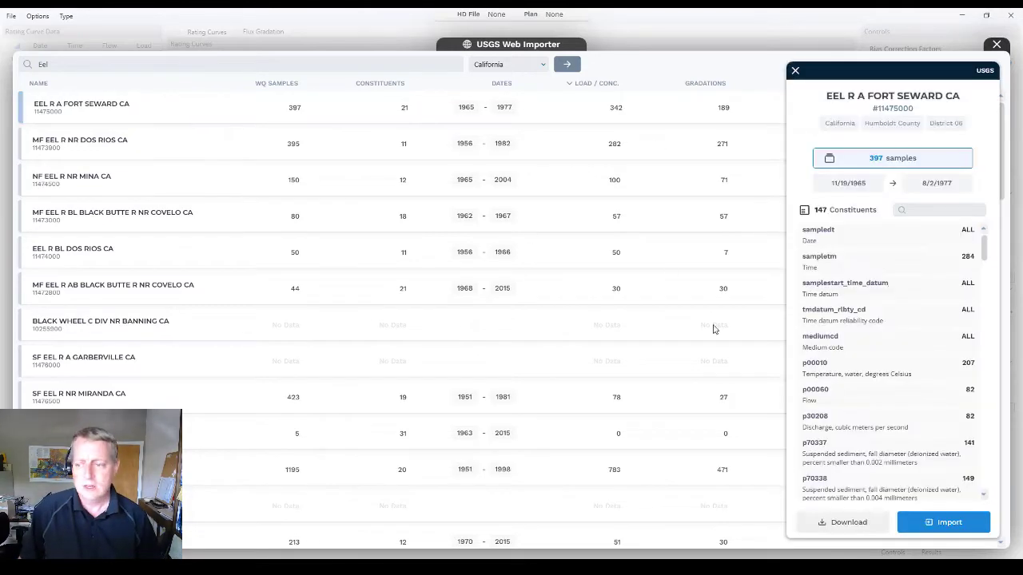
pyautogui.click(927, 524)
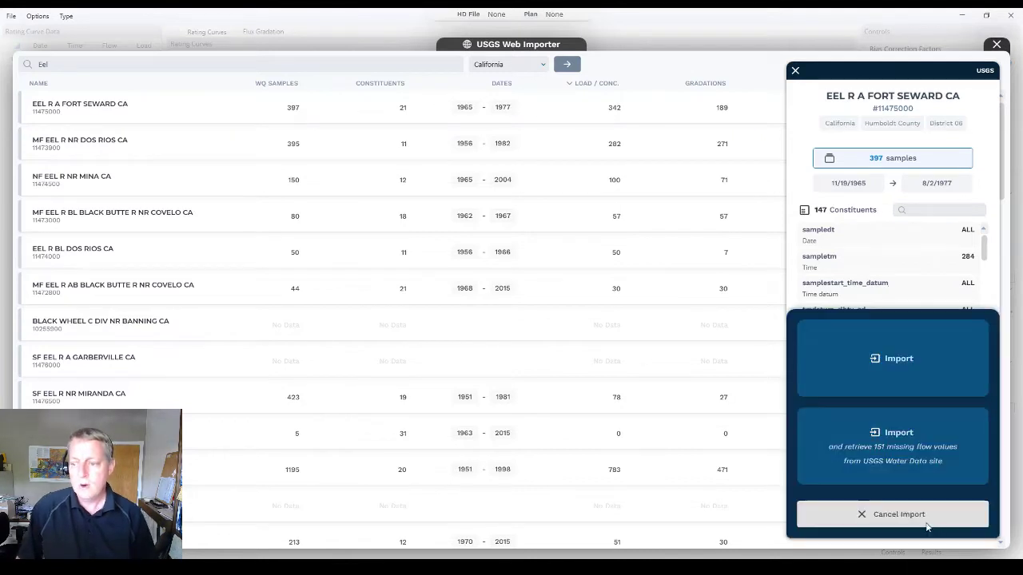
pyautogui.click(900, 456)
pyautogui.click(563, 423)
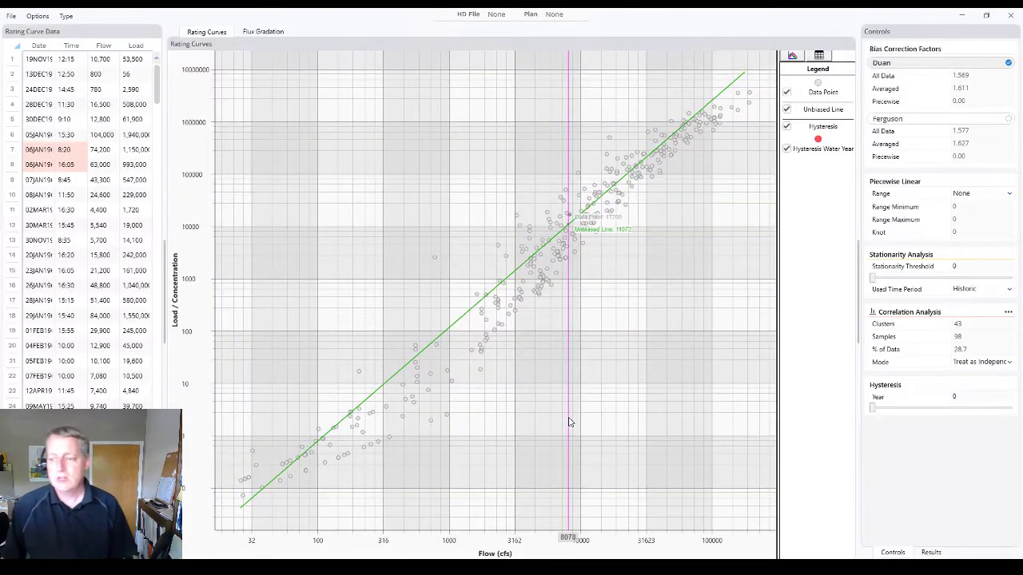
# - Move the stationarity threshold to 1973, splitting samples into historic and contemporary
pyautogui.click(876, 279)
pyautogui.click(907, 279)
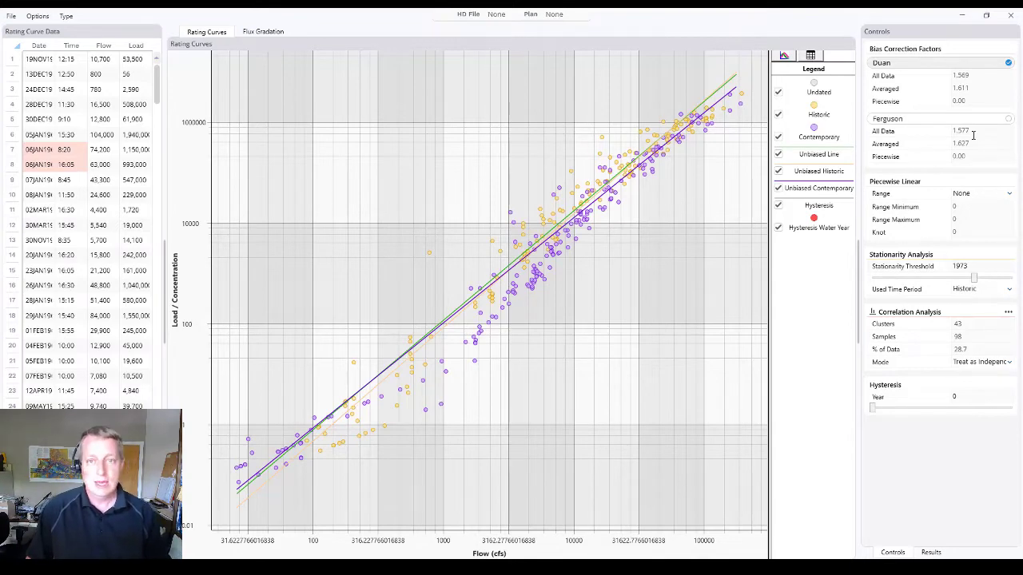
pyautogui.click(10, 17)
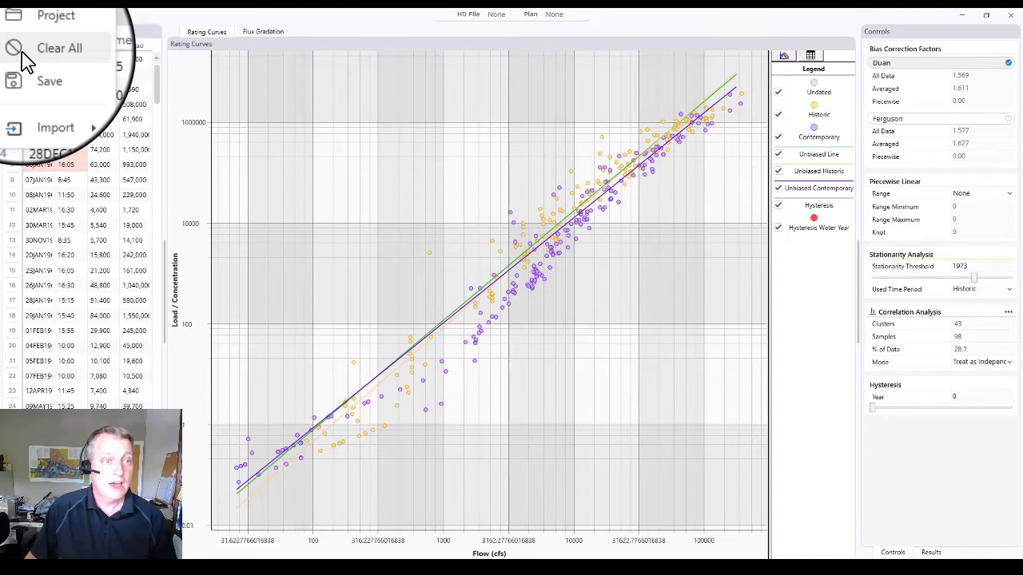
# - Clear all imported data from the calculator and confirm with Yes
pyautogui.click(21, 49)
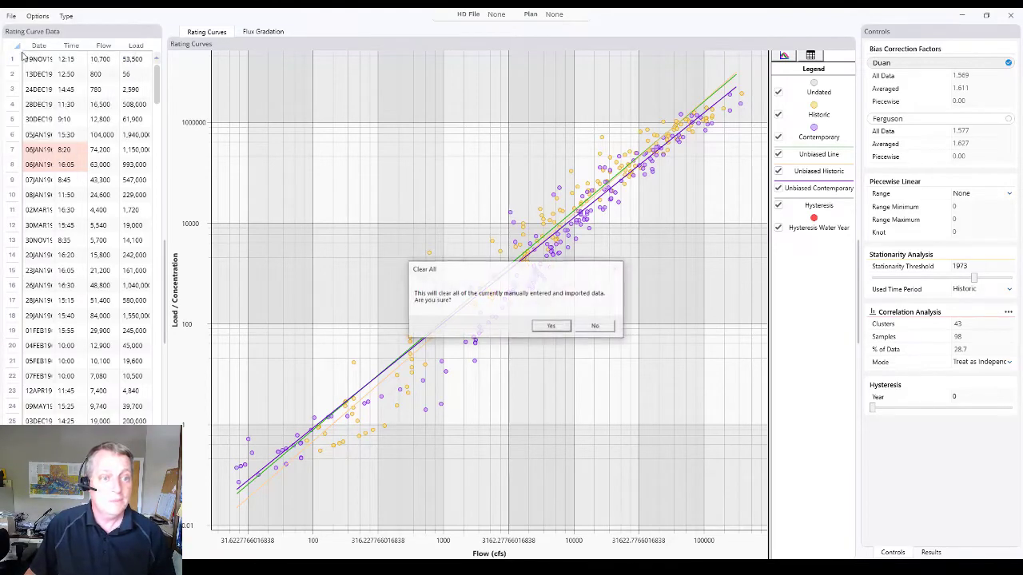
pyautogui.click(559, 330)
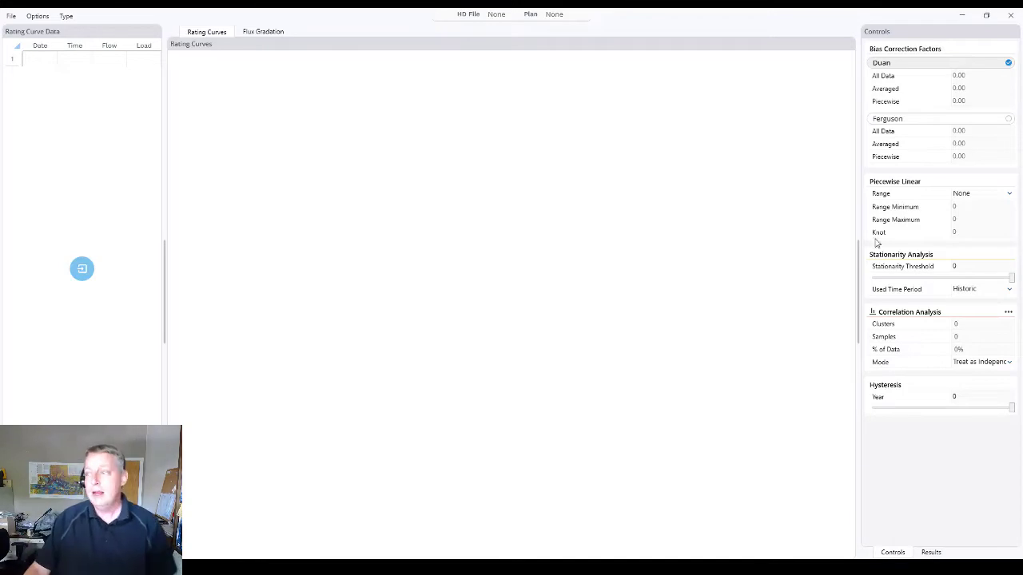
# - Place the Suspended Sediment Gradations workbook beside the calculator and inspect its dates from 3/19/2009
pyautogui.moveTo(1022, 152); pyautogui.dragTo(561, 35)
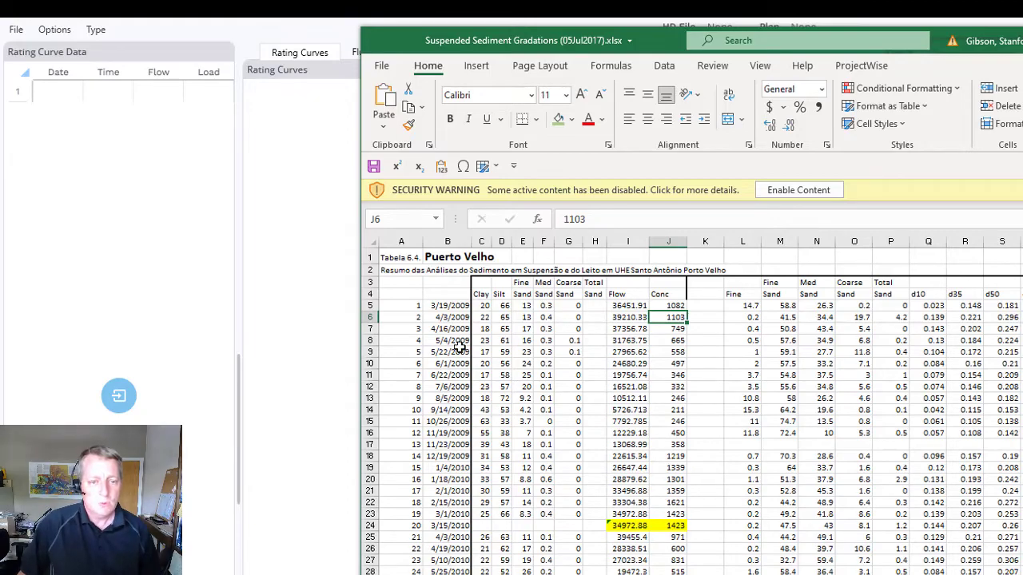
pyautogui.click(464, 308)
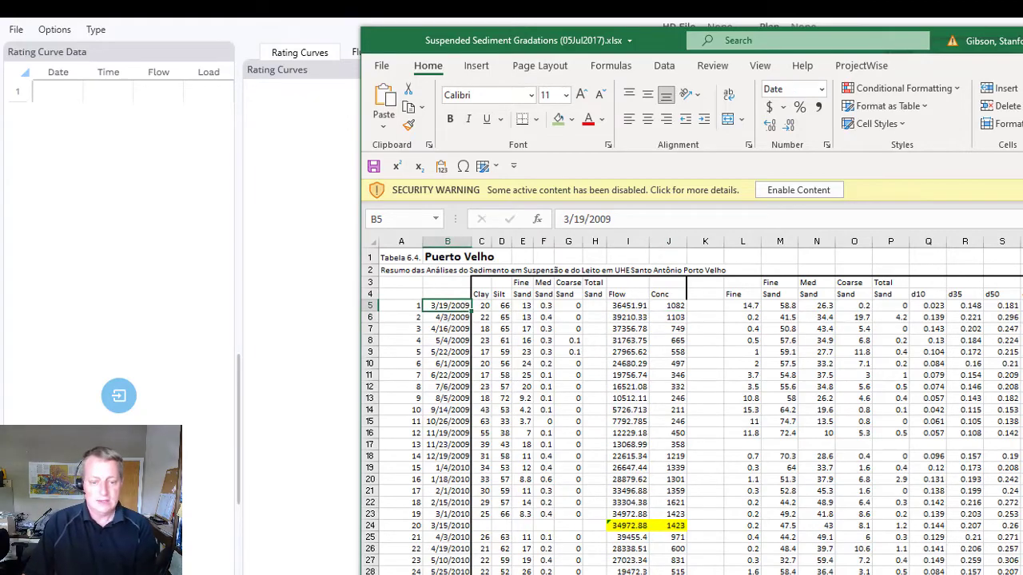
pyautogui.hotkey('ctrl', 'Down')
pyautogui.hotkey('ctrl', 'Up')
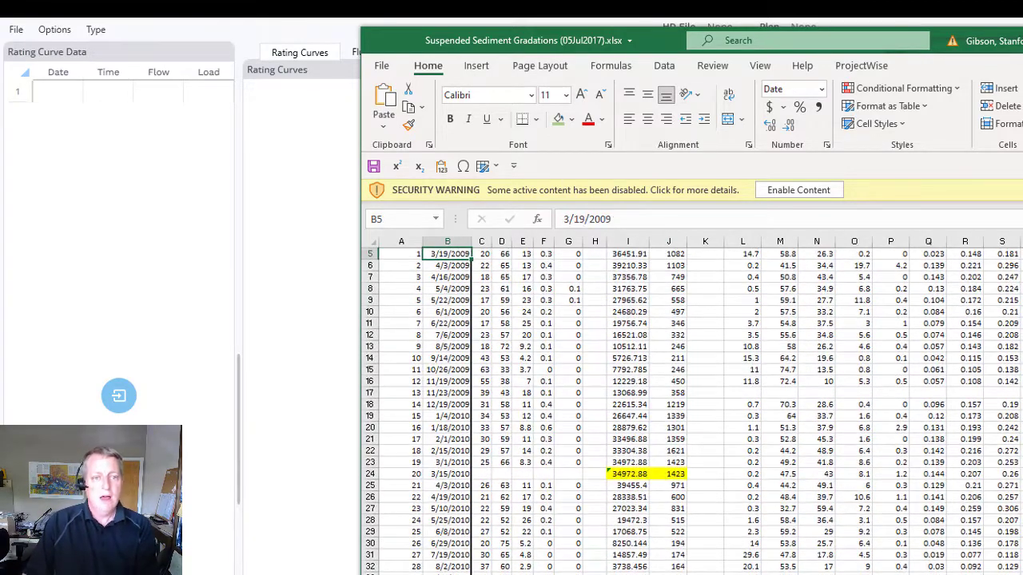
pyautogui.press('Up')
pyautogui.press('Up')
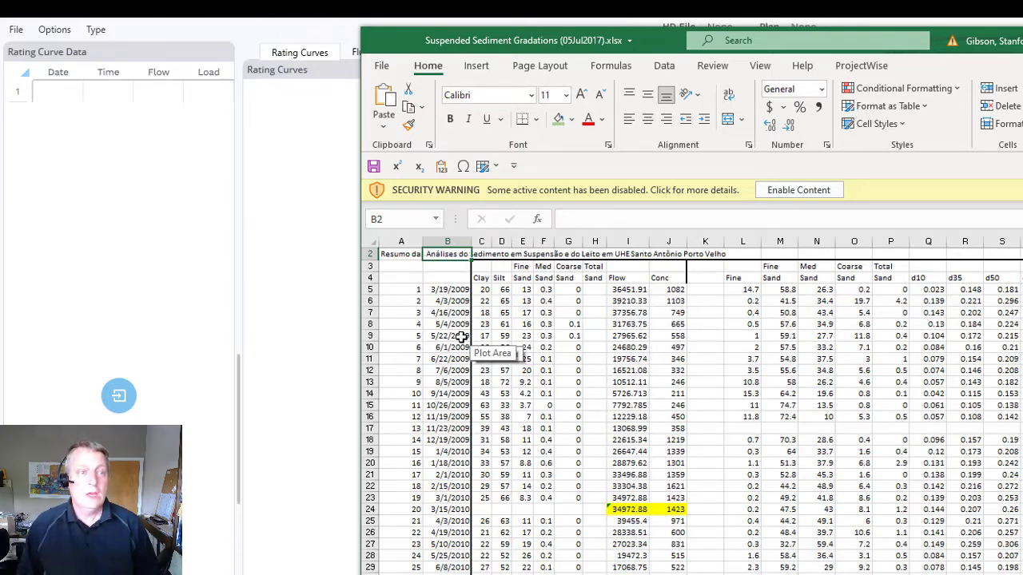
pyautogui.click(68, 89)
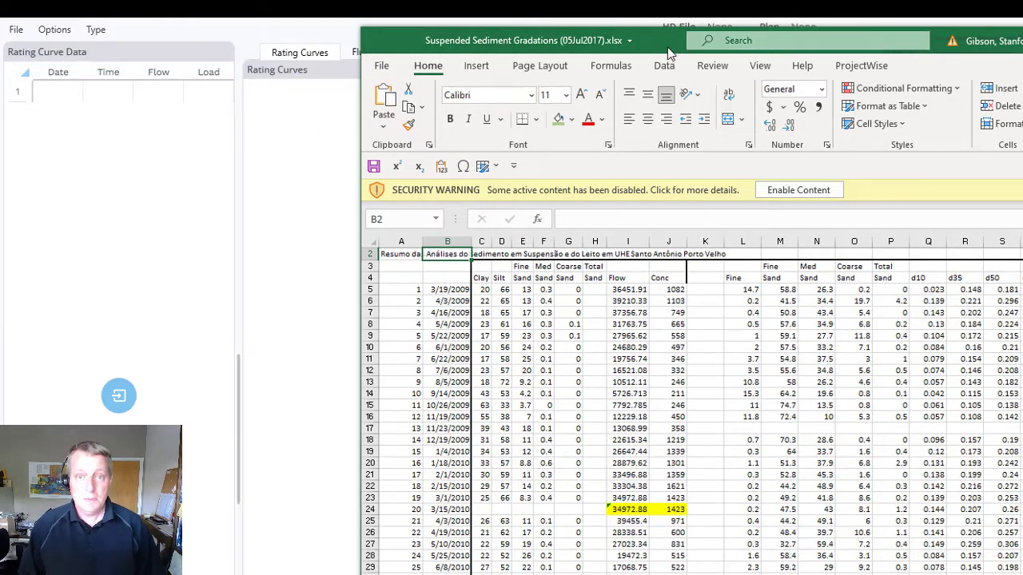
pyautogui.moveTo(670, 52); pyautogui.dragTo(861, 43)
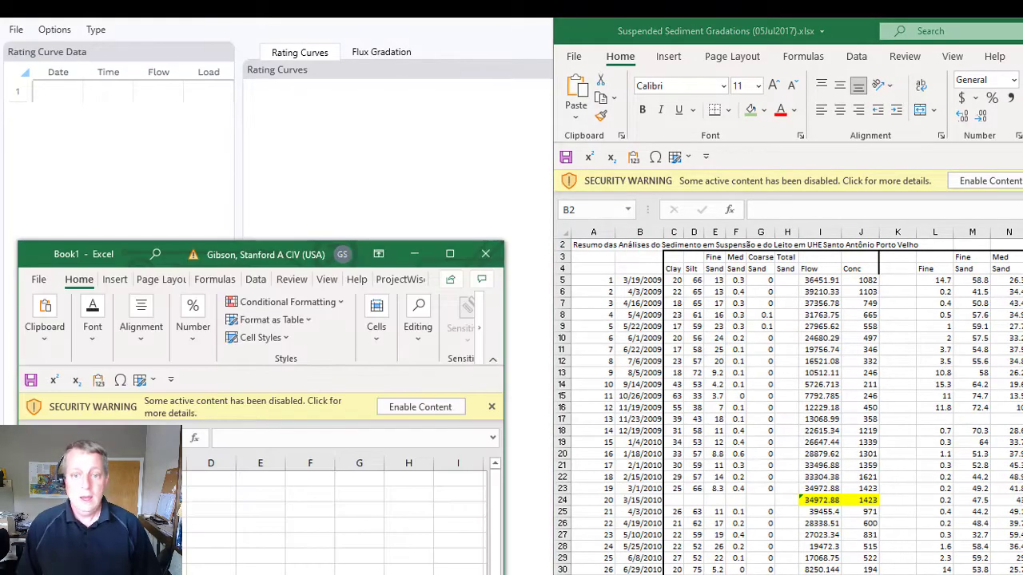
# - Paste the sampling dates from column B into Book1 column A and autofit it
pyautogui.click(654, 281)
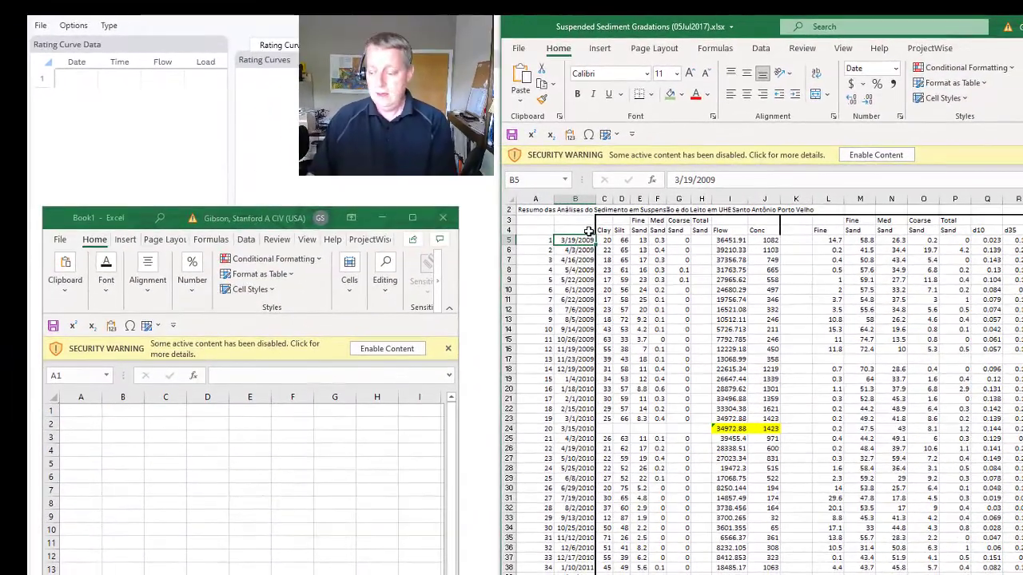
pyautogui.hotkey('ctrl', 'shift', 'Down')
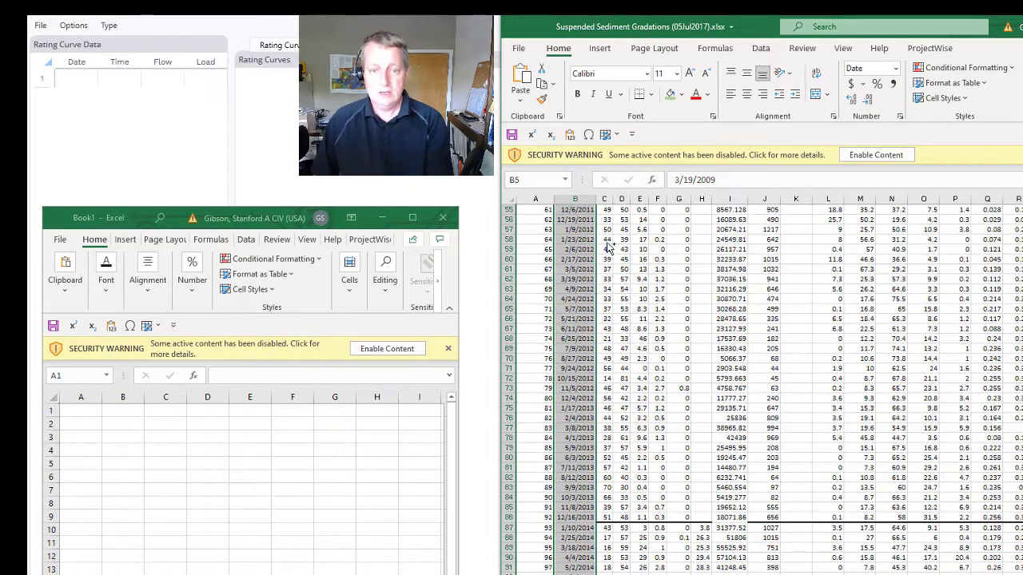
pyautogui.click(79, 408)
pyautogui.hotkey('ctrl', 'v')
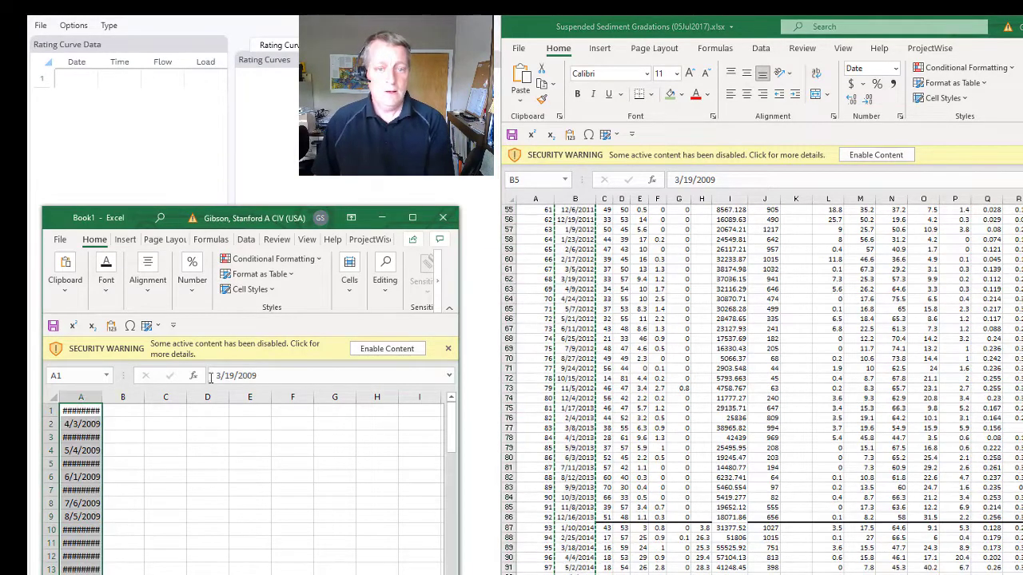
pyautogui.doubleClick(103, 400)
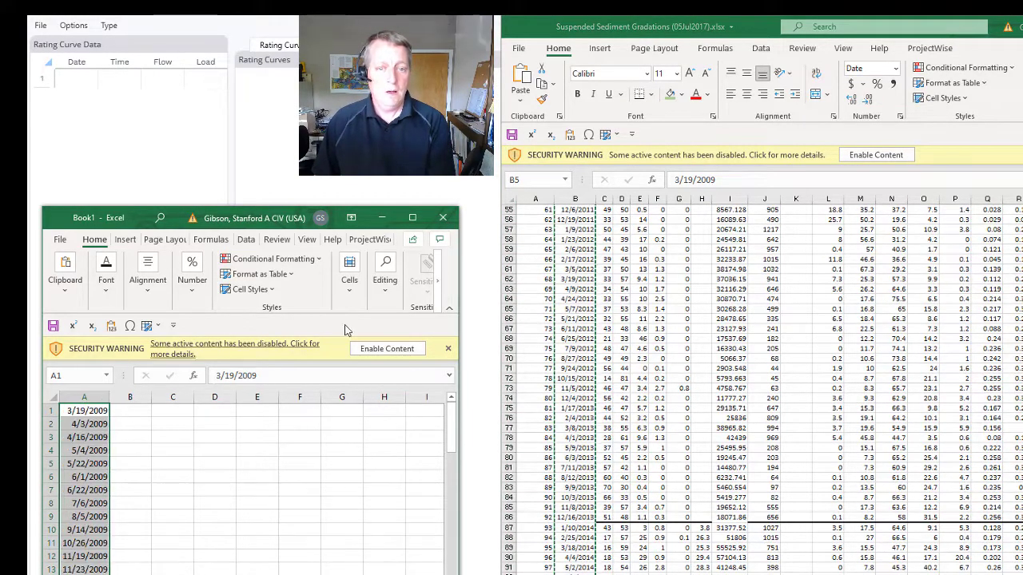
# - Copy the Flow and Conc values from I5:J down in the sediment workbook
pyautogui.click(588, 270)
pyautogui.hotkey('ctrl', 'Home')
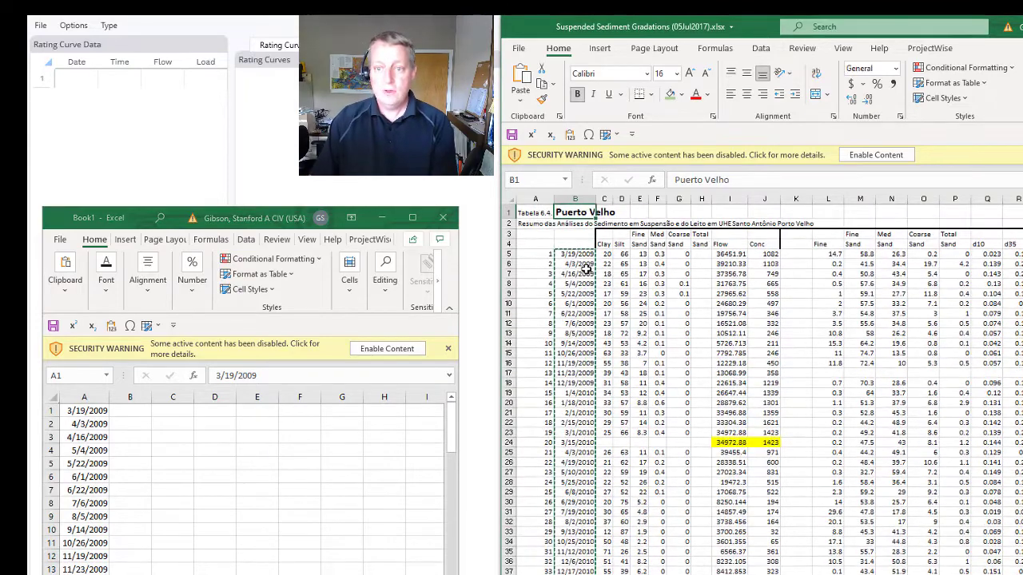
pyautogui.press('Right')
pyautogui.press('Right')
pyautogui.press('Right')
pyautogui.press('Down')
pyautogui.press('Down')
pyautogui.press('Down')
pyautogui.press('Down')
pyautogui.press('Right')
pyautogui.press('Right')
pyautogui.press('Right')
pyautogui.press('Right')
pyautogui.press('Right')
pyautogui.hotkey('shift', 'Right')
pyautogui.hotkey('ctrl', 'shift', 'Down')
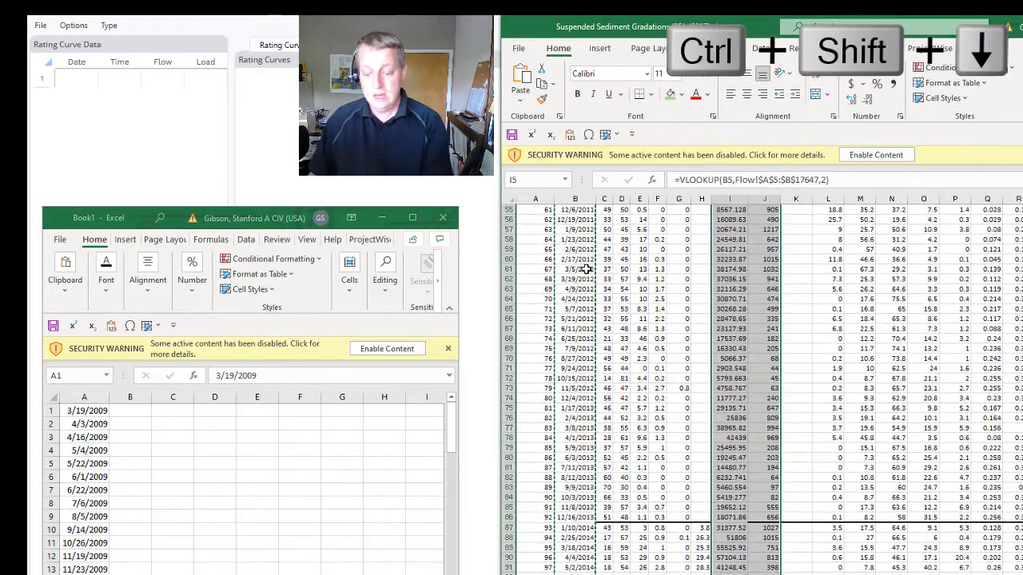
pyautogui.hotkey('ctrl', 'c')
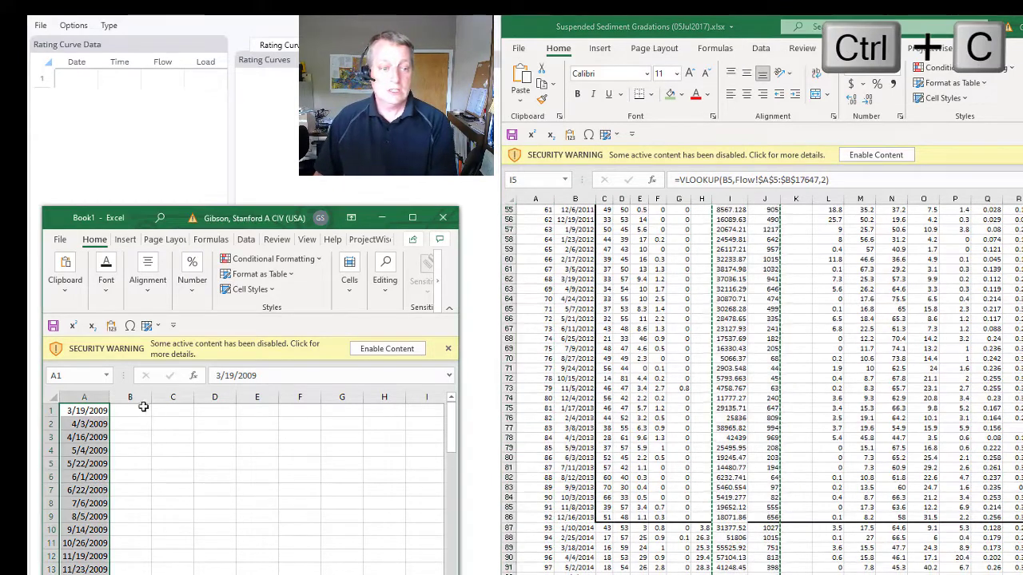
# - Paste the flows and concentrations at Book1 C1 and dismiss the circular-reference warning
pyautogui.click(149, 413)
pyautogui.click(149, 413)
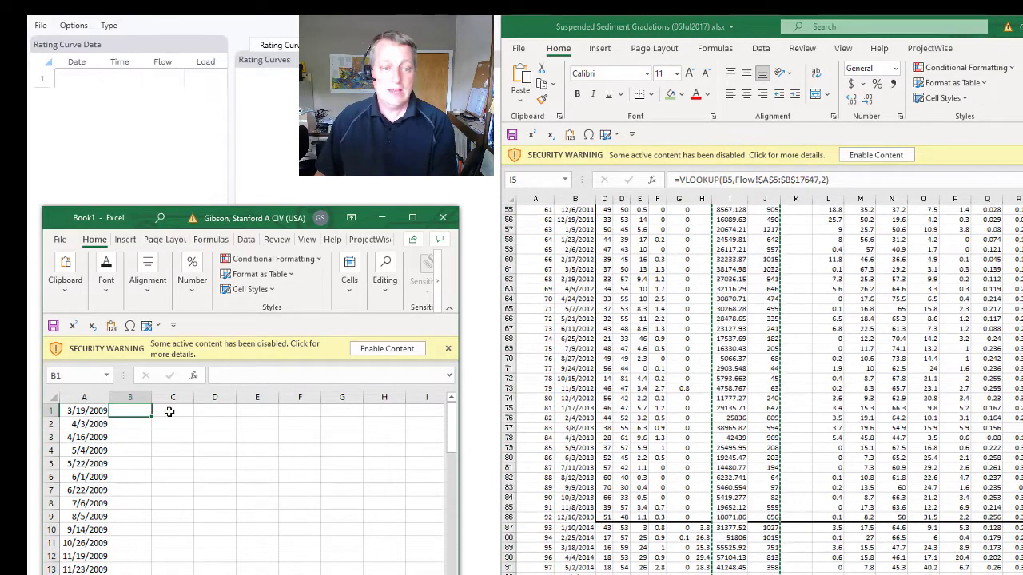
pyautogui.click(169, 412)
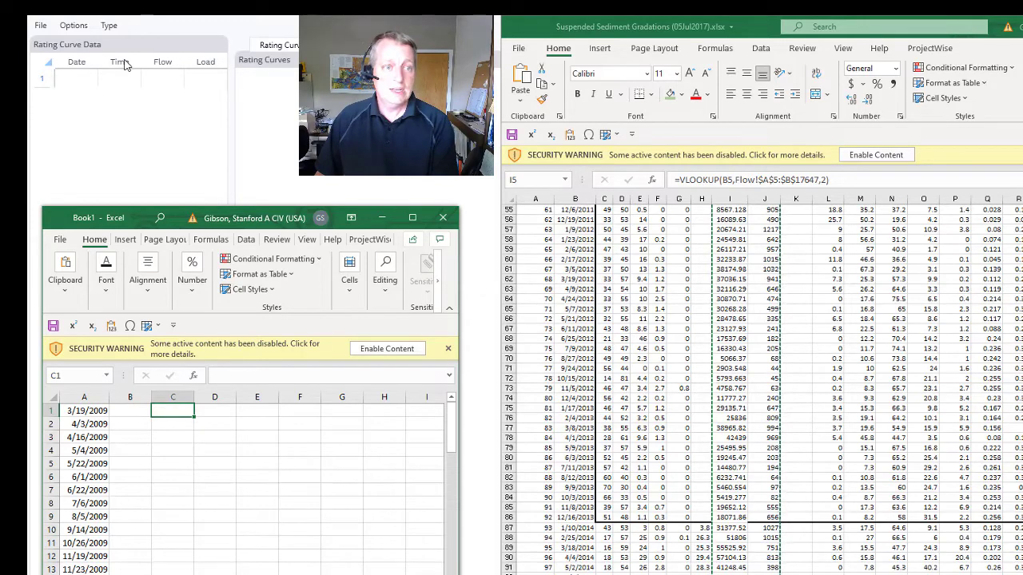
pyautogui.hotkey('ctrl', 'v')
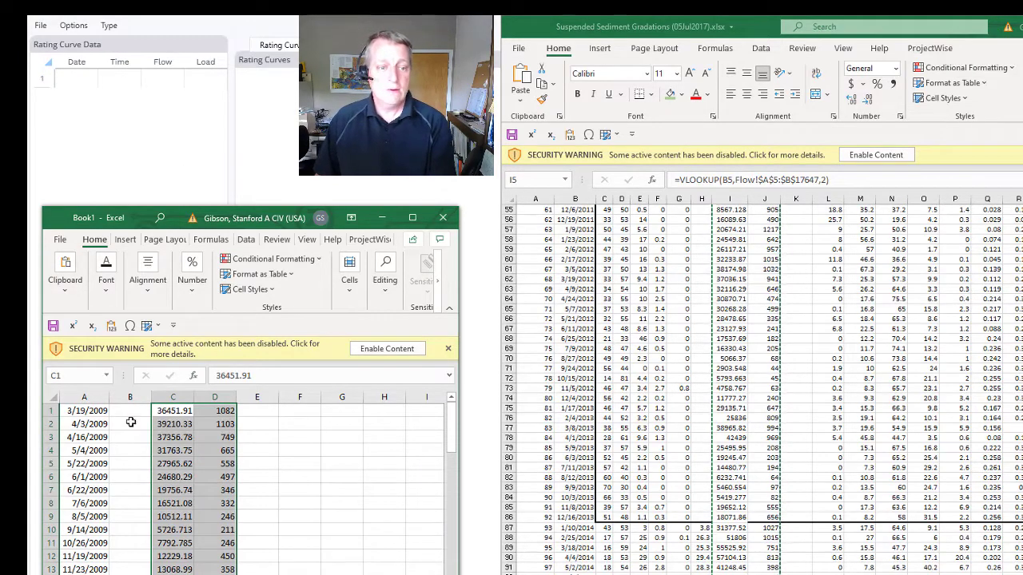
pyautogui.click(130, 411)
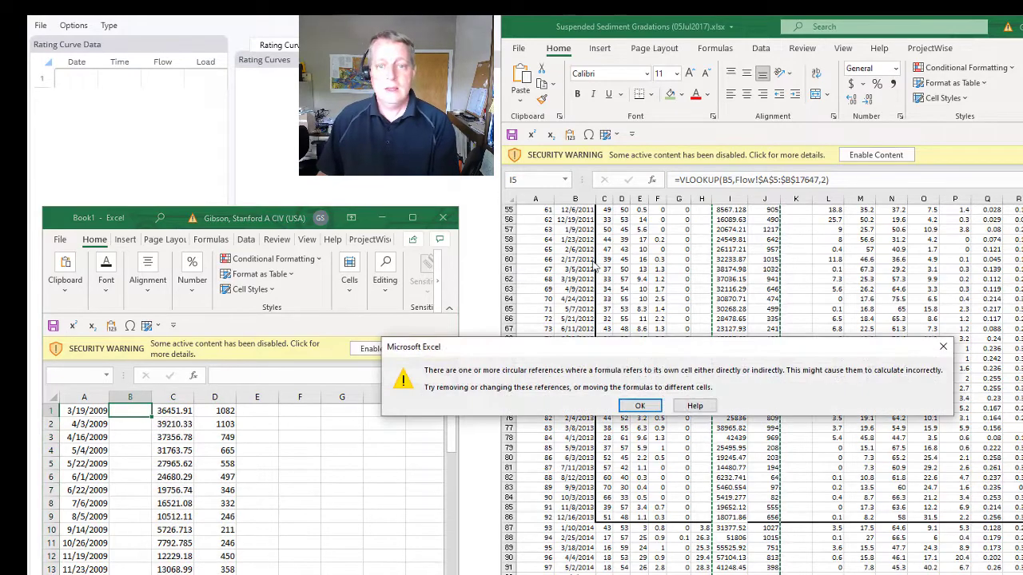
pyautogui.click(639, 406)
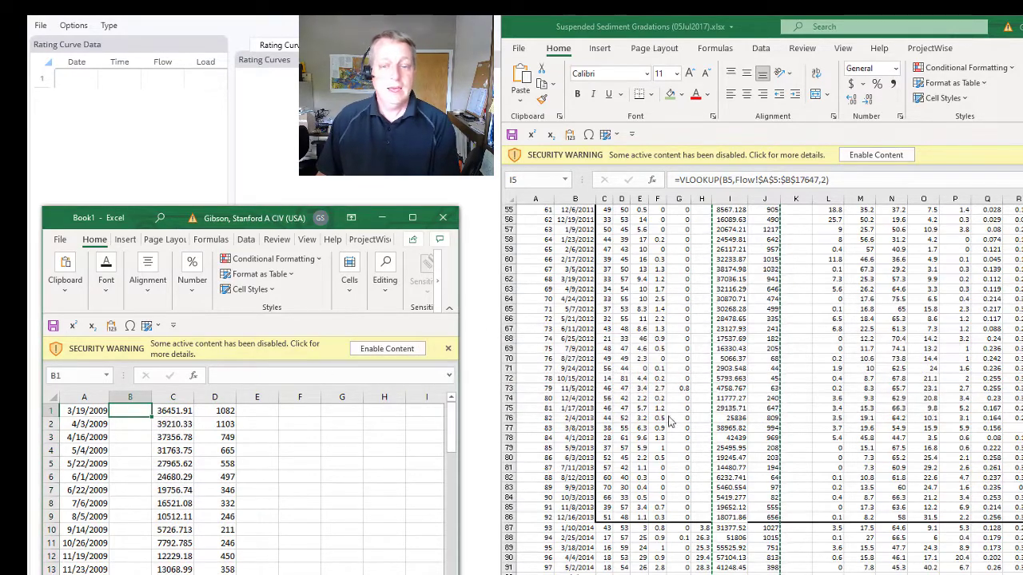
# - Copy Book1's A1:D block of dates, flows and concentrations to the clipboard
pyautogui.click(651, 394)
pyautogui.hotkey('ctrl', 'Up')
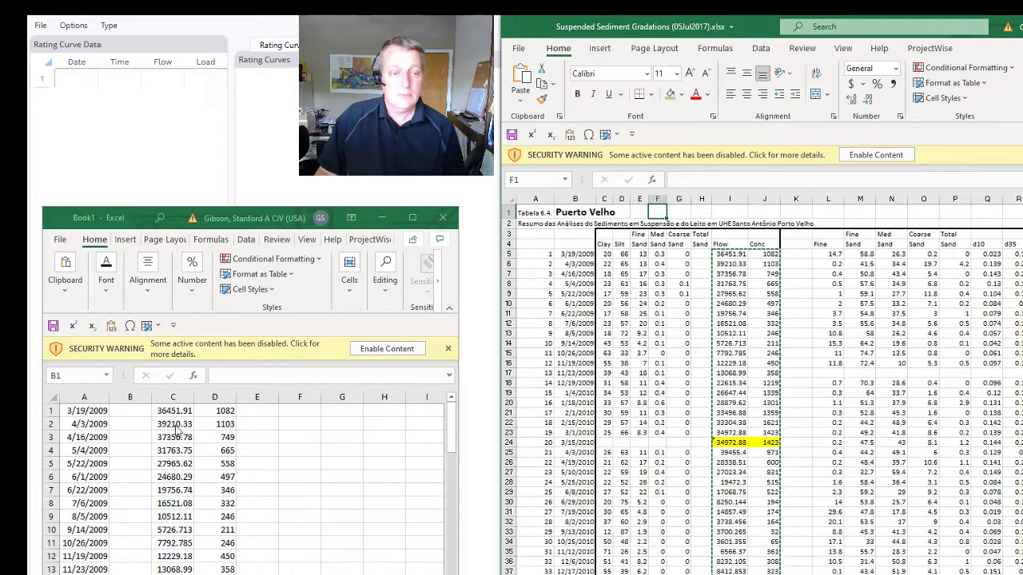
pyautogui.click(105, 410)
pyautogui.click(97, 411)
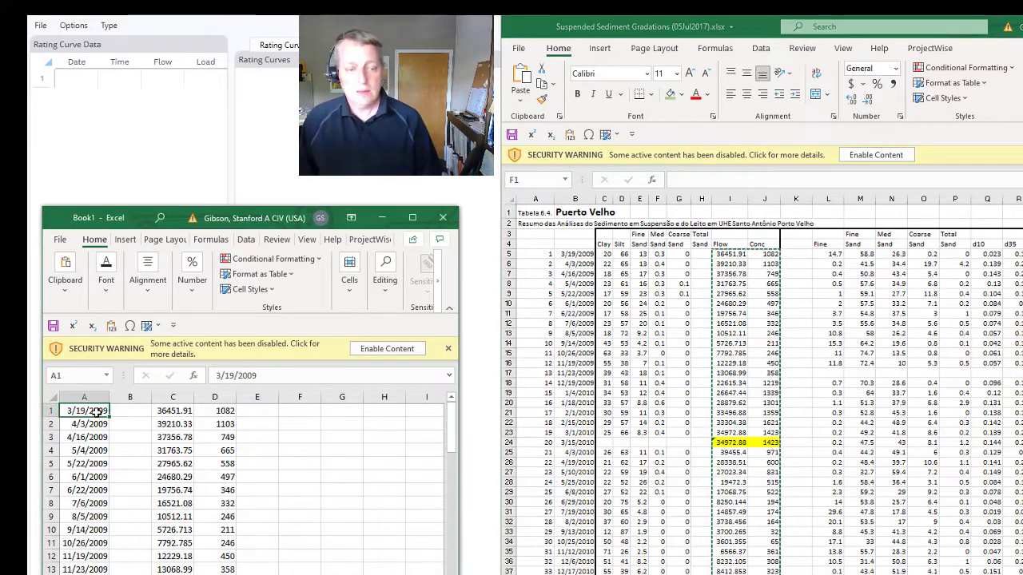
pyautogui.hotkey('ctrl', 'shift', 'Down')
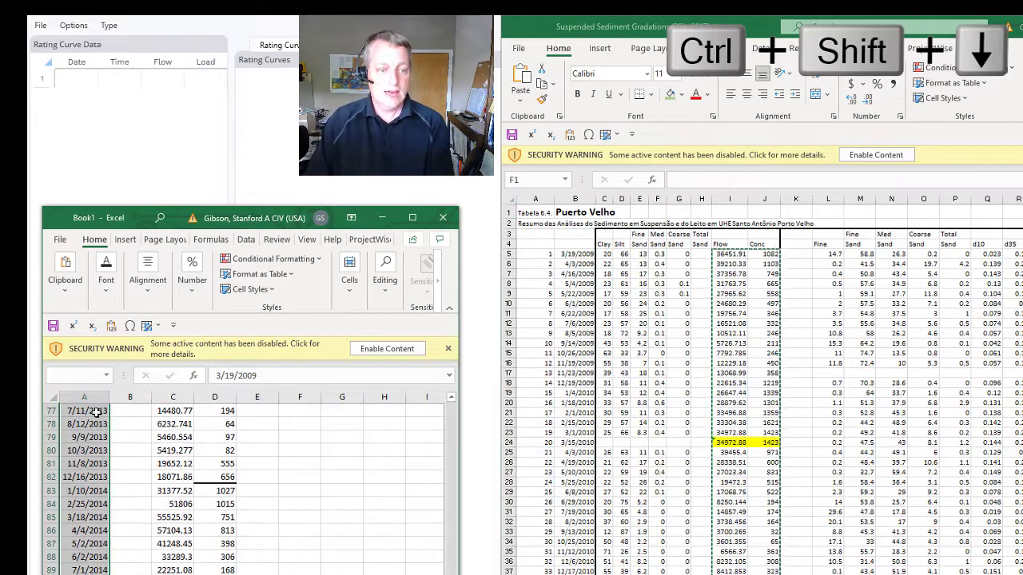
pyautogui.hotkey('ctrl', 'shift', 'Right')
pyautogui.hotkey('ctrl', 'shift', 'Right')
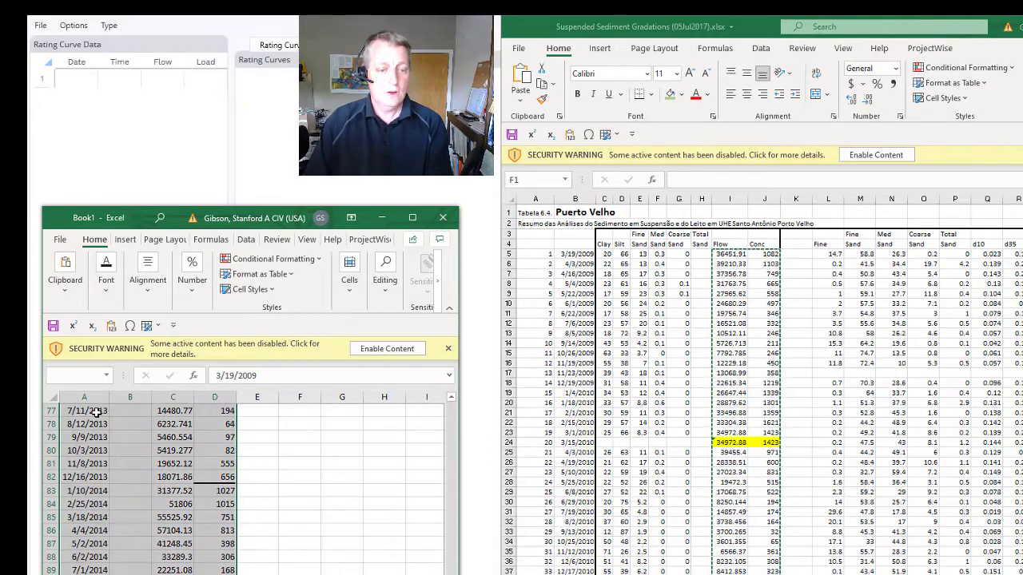
pyautogui.hotkey('ctrl', 'c')
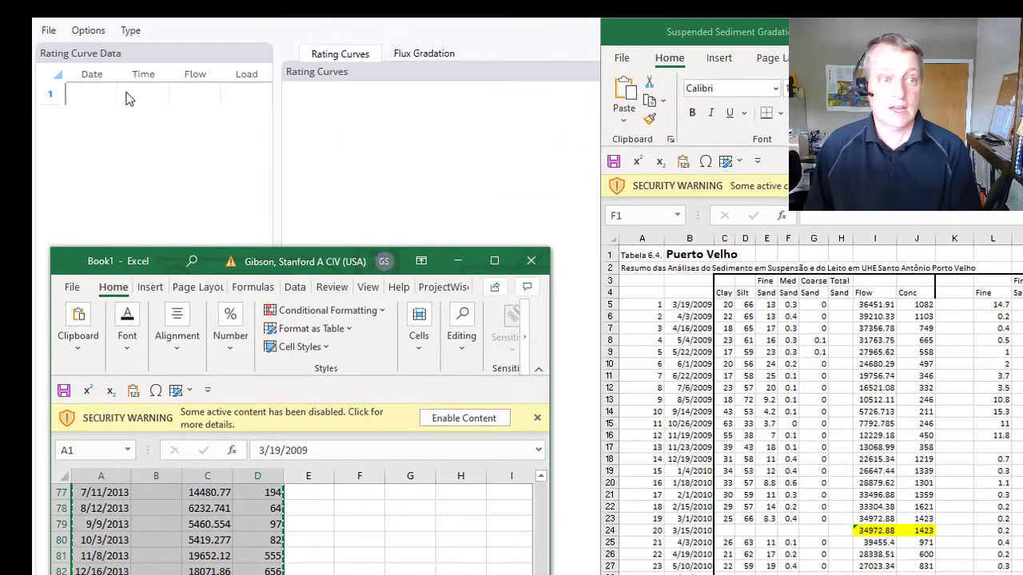
# - Import the clipboard data into the calculator as Concentration values
pyautogui.click(111, 84)
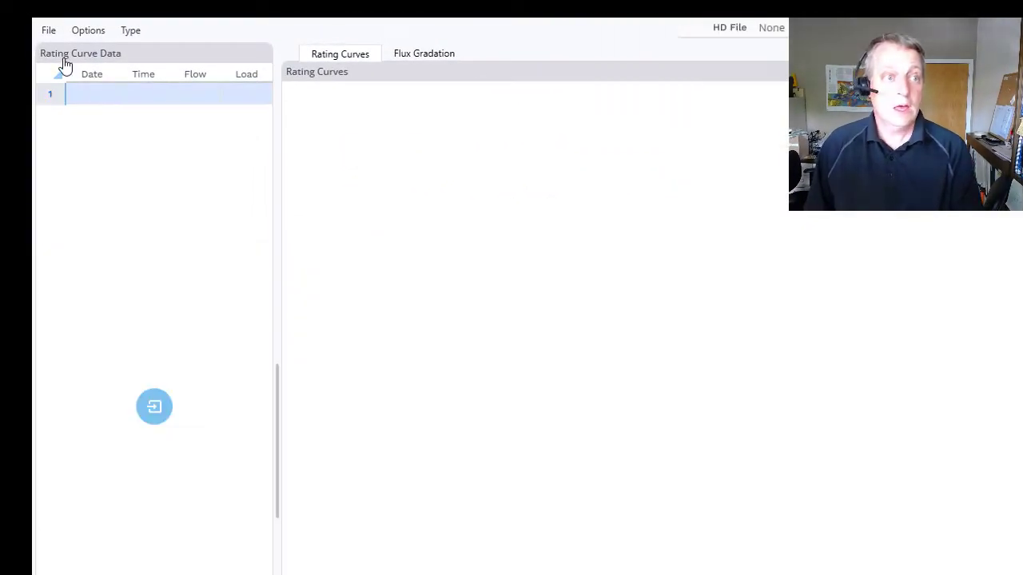
pyautogui.click(46, 29)
pyautogui.moveTo(65, 148)
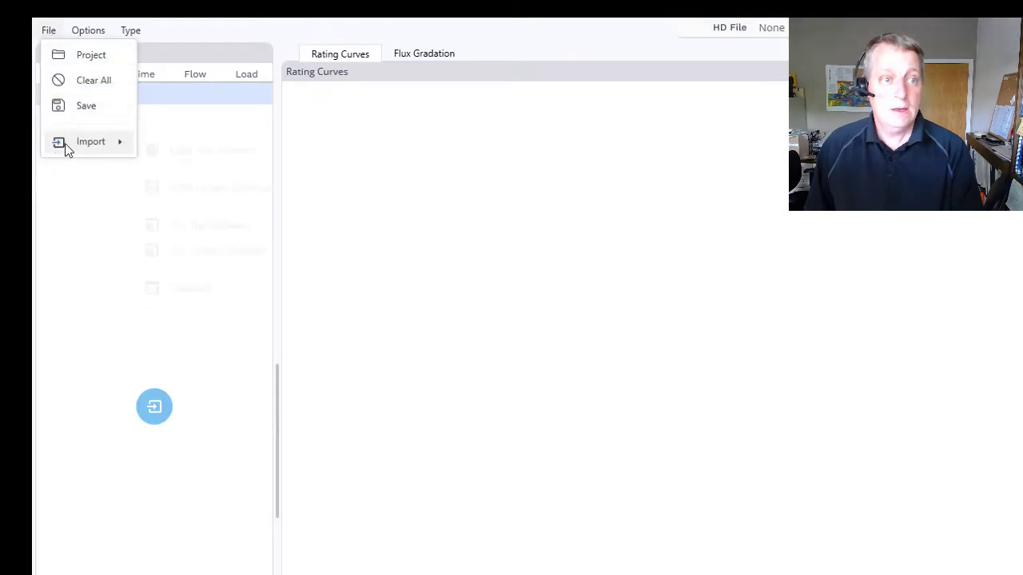
pyautogui.click(185, 289)
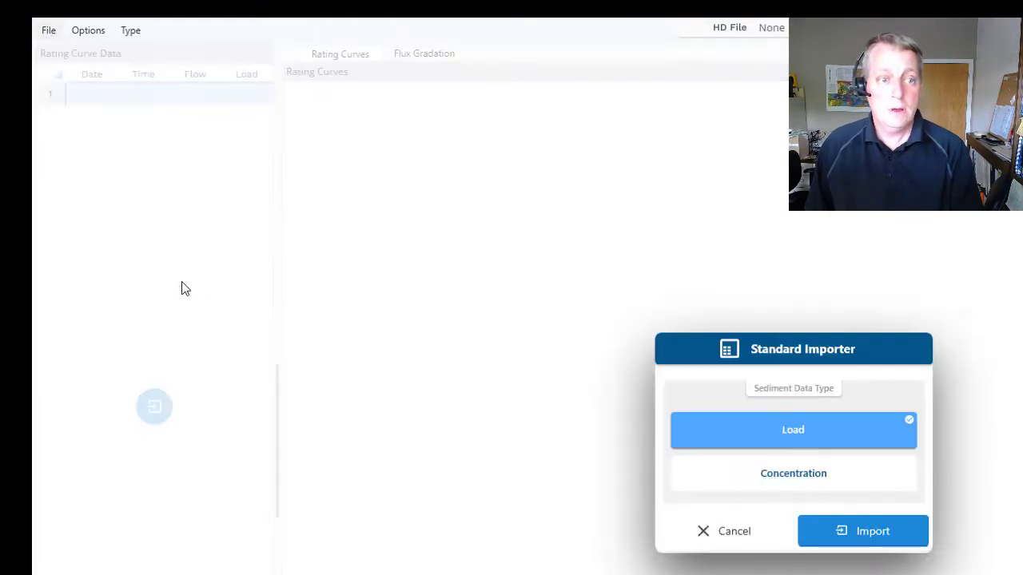
pyautogui.click(788, 473)
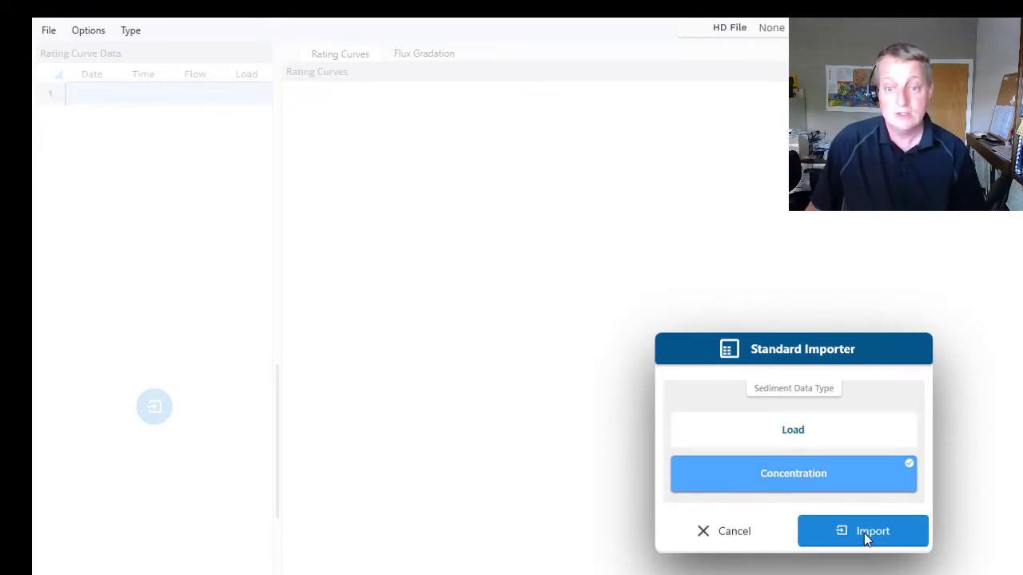
pyautogui.click(865, 536)
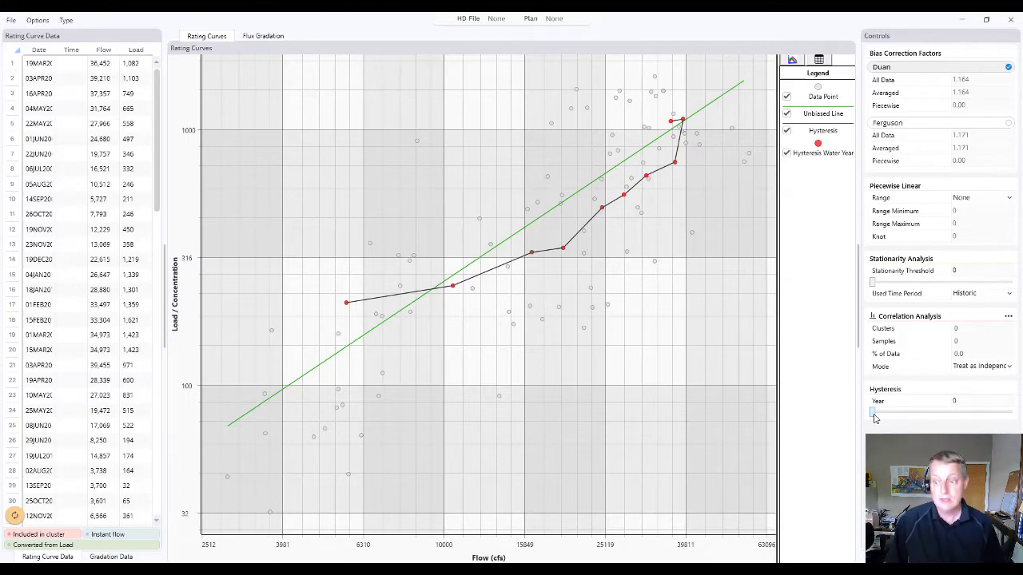
# - Set the Hysteresis Year slider to 2011 to plot that water year's loop
pyautogui.moveTo(874, 415); pyautogui.dragTo(925, 414)
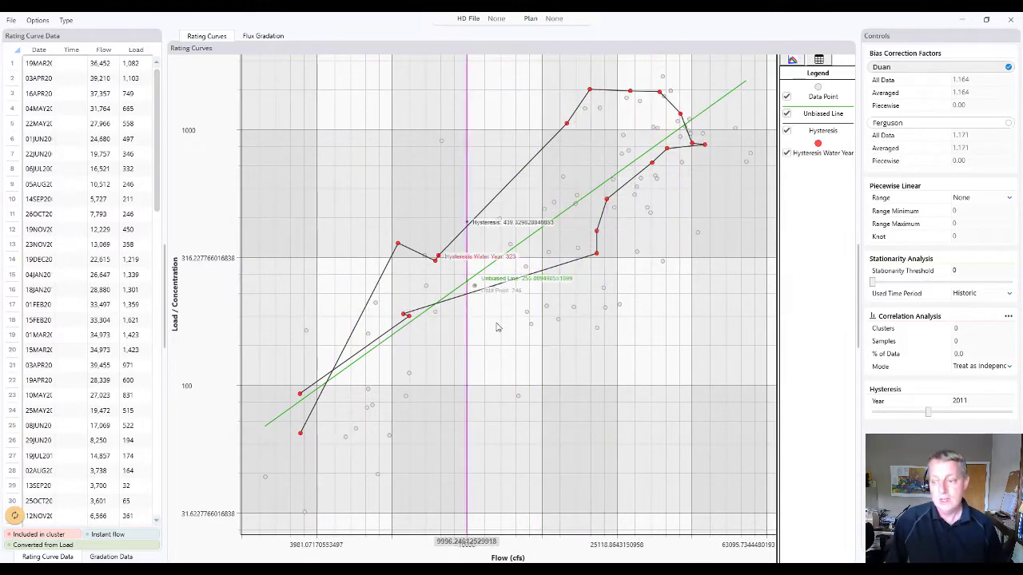
# - Hide the hysteresis points and lines, then set the stationarity threshold year to 2012
pyautogui.click(787, 153)
pyautogui.click(786, 131)
pyautogui.click(912, 282)
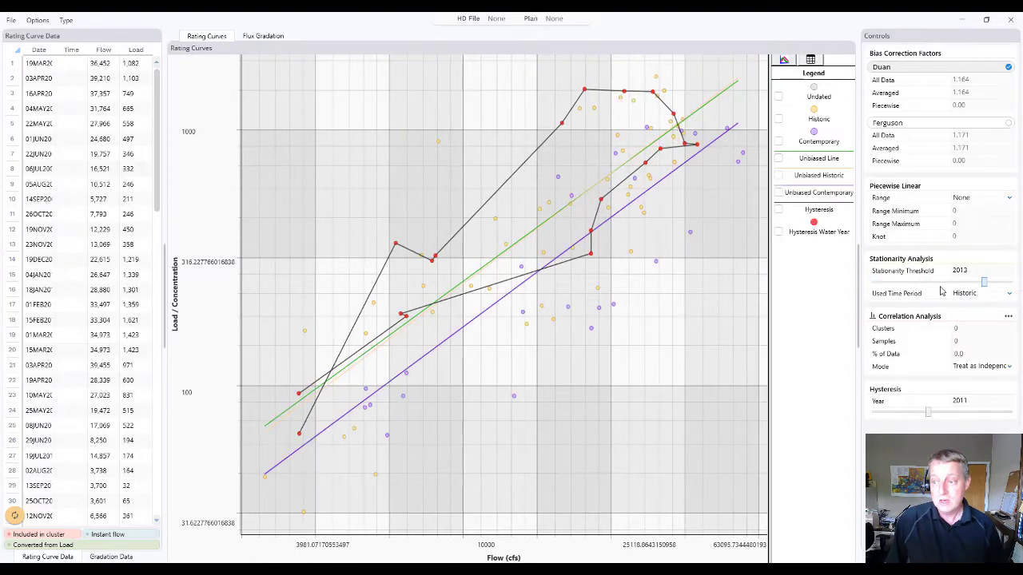
pyautogui.moveTo(943, 284)
pyautogui.mouseDown()
pyautogui.moveTo(945, 303)
pyautogui.moveTo(961, 313)
pyautogui.moveTo(962, 291)
pyautogui.mouseUp()
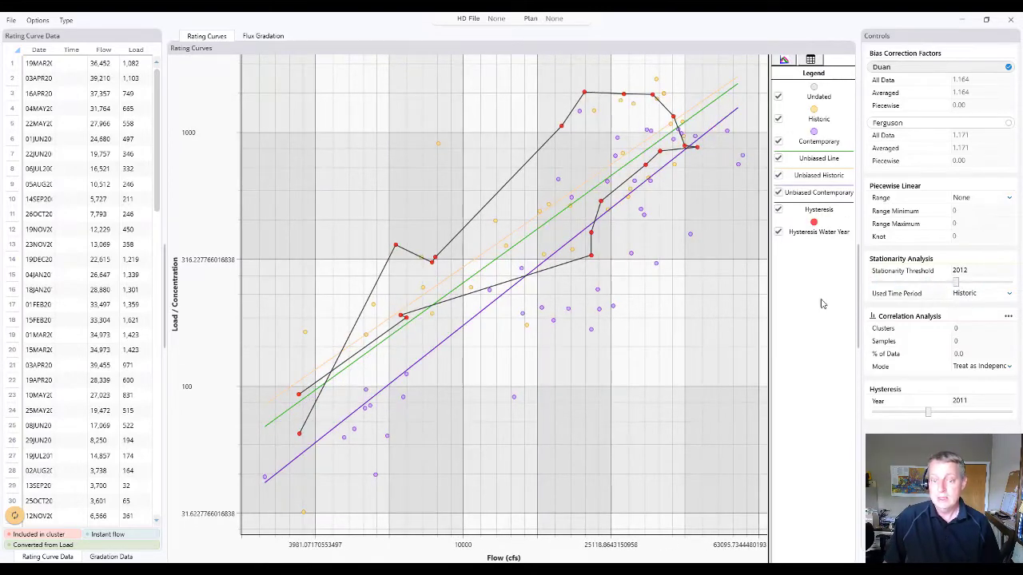